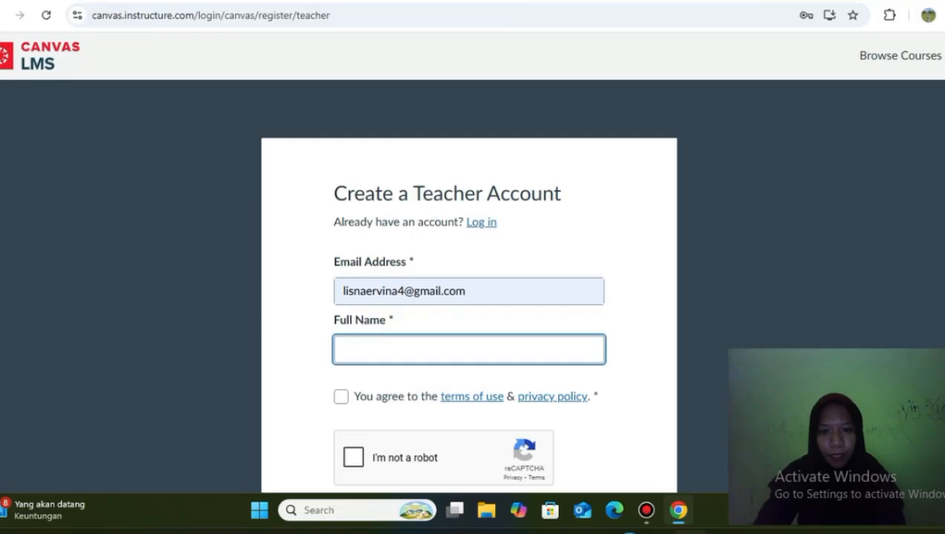
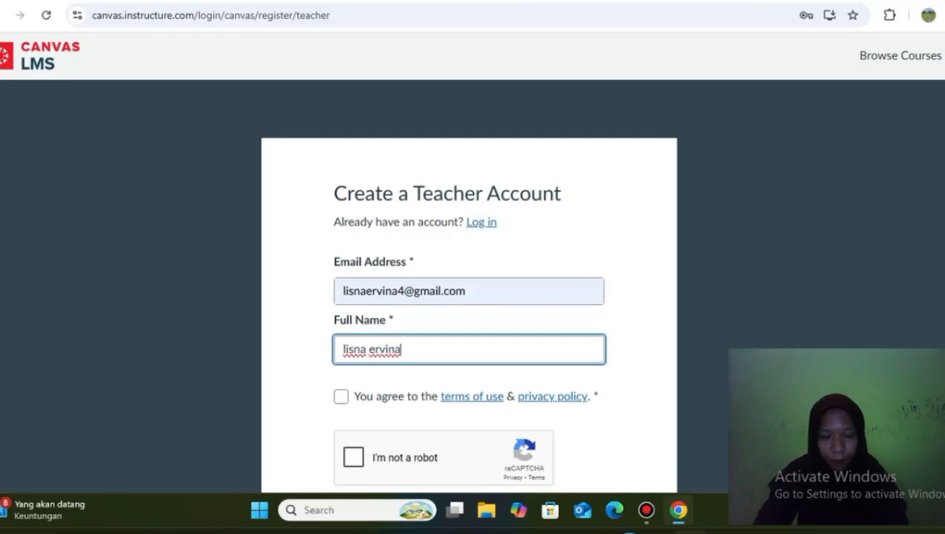
# Enter the teacher's full name, agree to the terms of use, and pass the reCAPTCHA check.
pyautogui.scroll(-2, 473, 281)
pyautogui.click(341, 294)
pyautogui.click(353, 354)
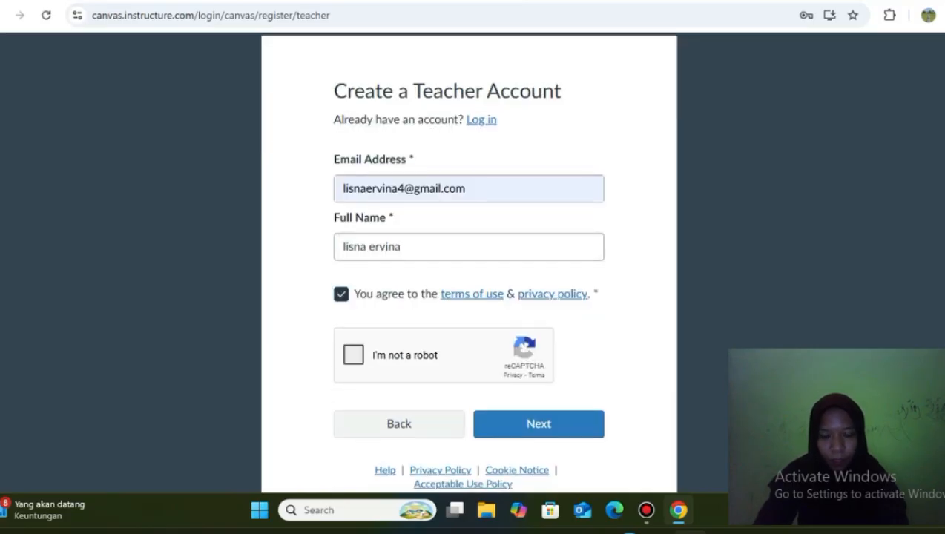
# Complete the teacher registration and create a new course named Materi1.
pyautogui.click(538, 424)
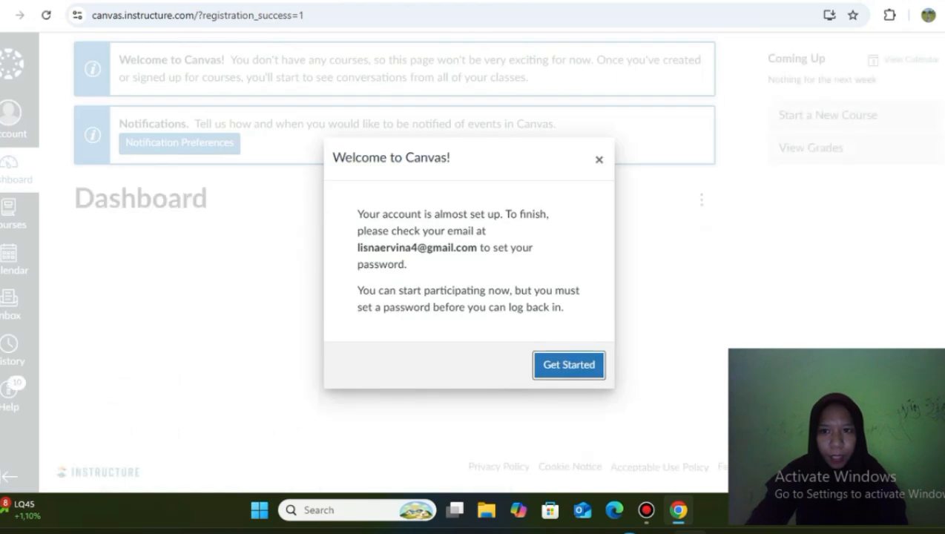
pyautogui.press('Return')
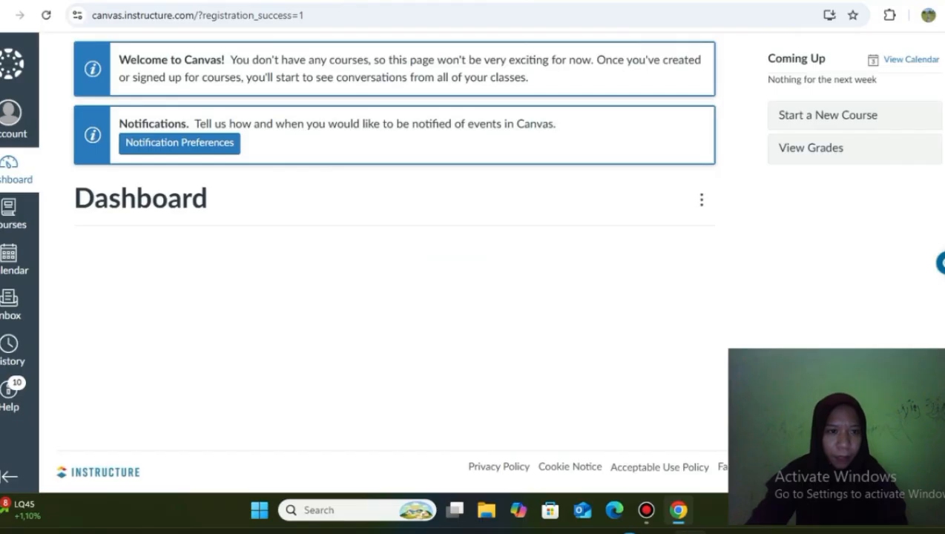
pyautogui.click(827, 116)
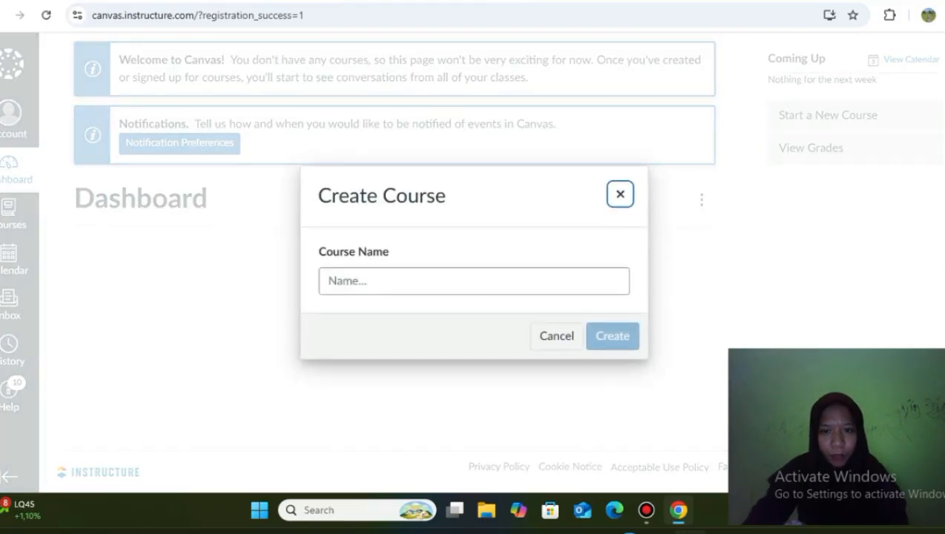
pyautogui.click(460, 281)
pyautogui.write('mate')
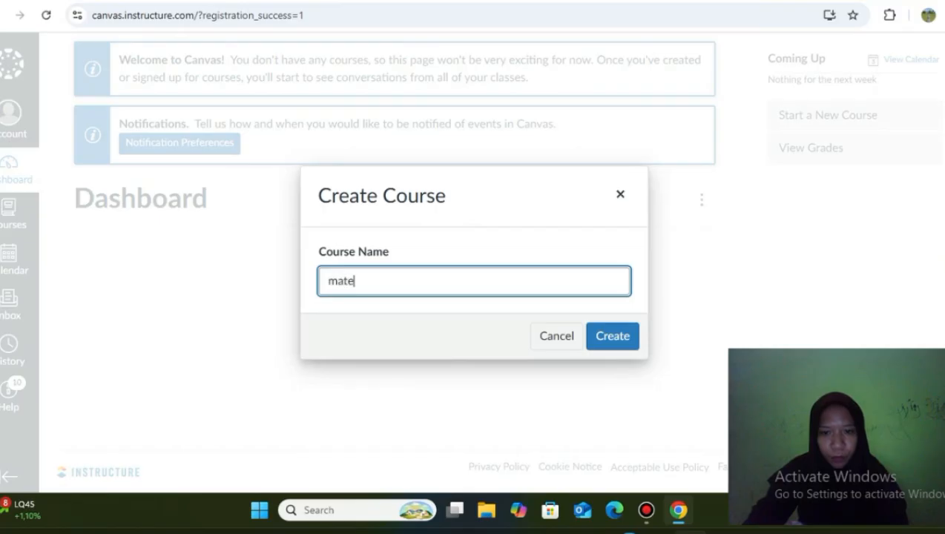
pyautogui.press('BackSpace')
pyautogui.press('BackSpace')
pyautogui.press('BackSpace')
pyautogui.press('BackSpace')
pyautogui.press('BackSpace')
pyautogui.press('BackSpace')
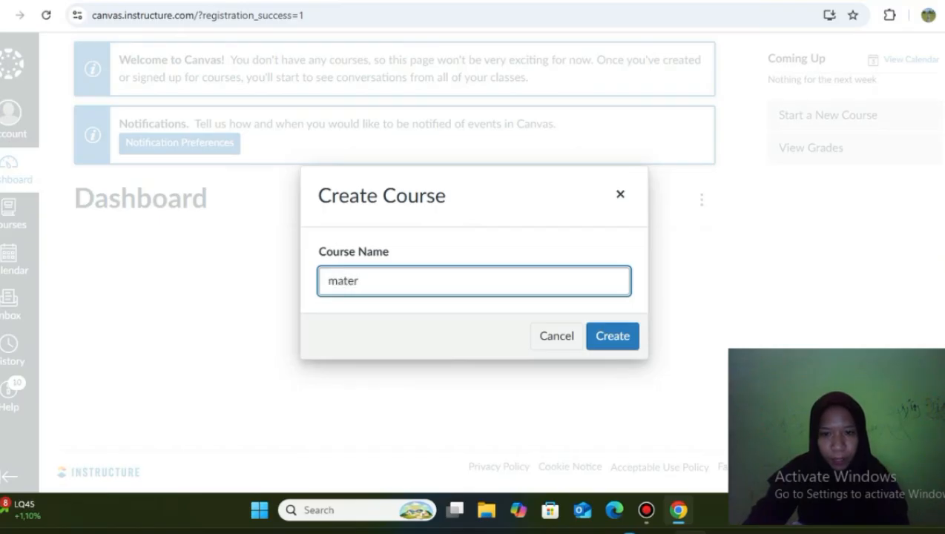
pyautogui.write('M')
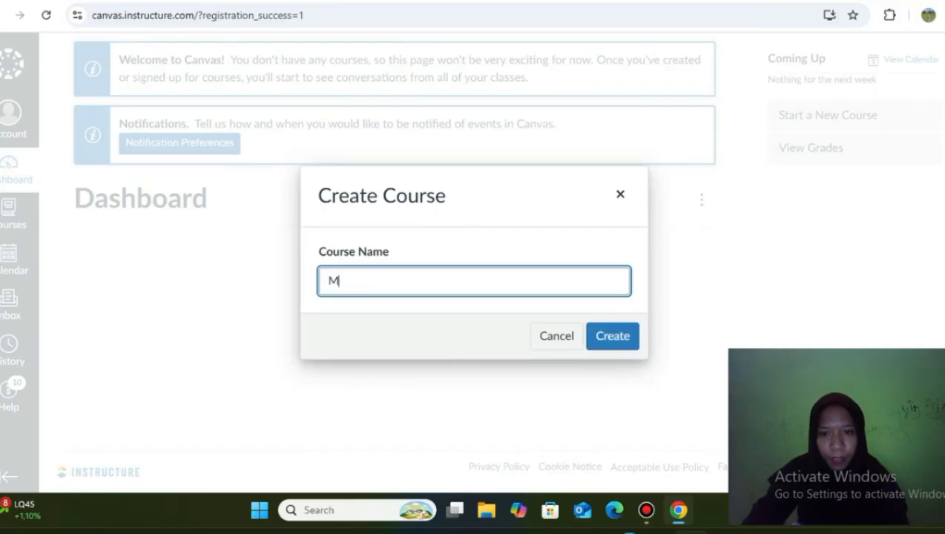
pyautogui.write('ateri1')
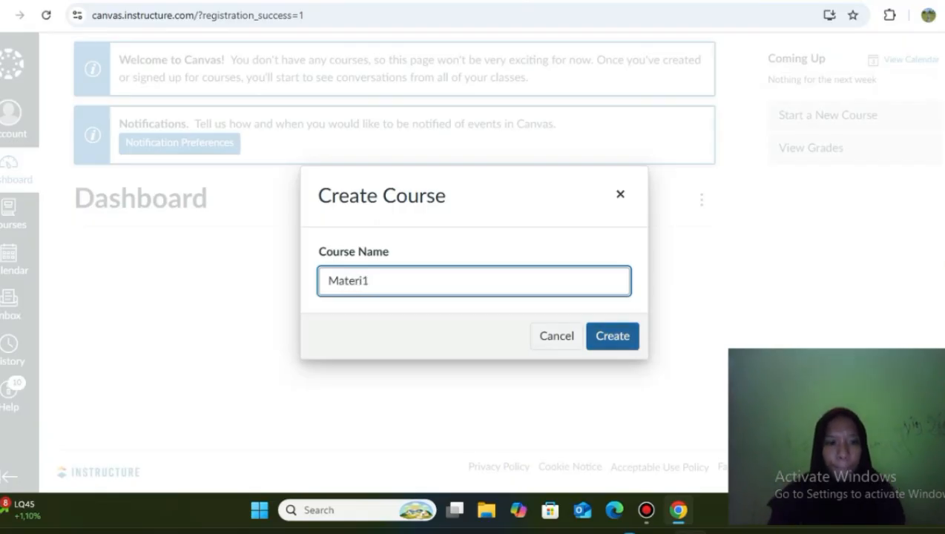
pyautogui.click(613, 336)
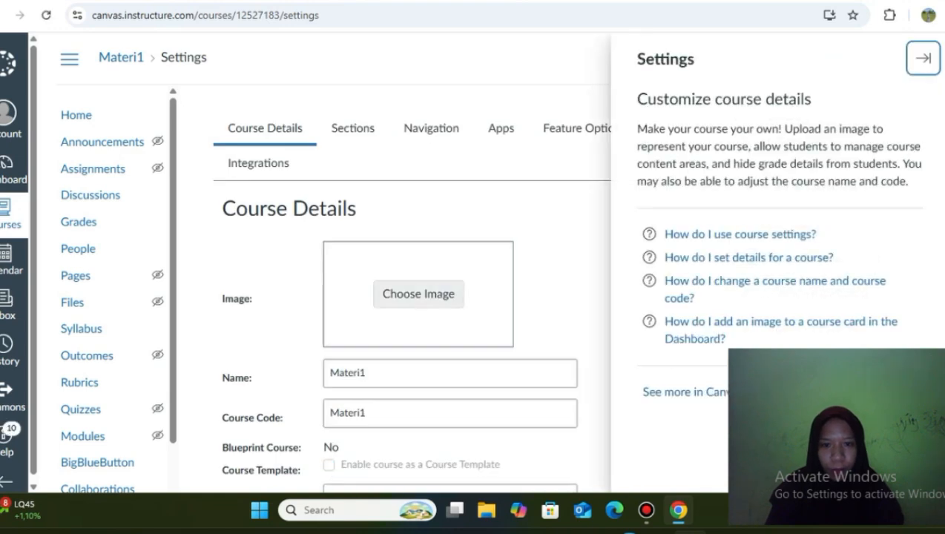
# Upload fotomateri1 from the Home folder as the Materi1 course image.
pyautogui.click(419, 293)
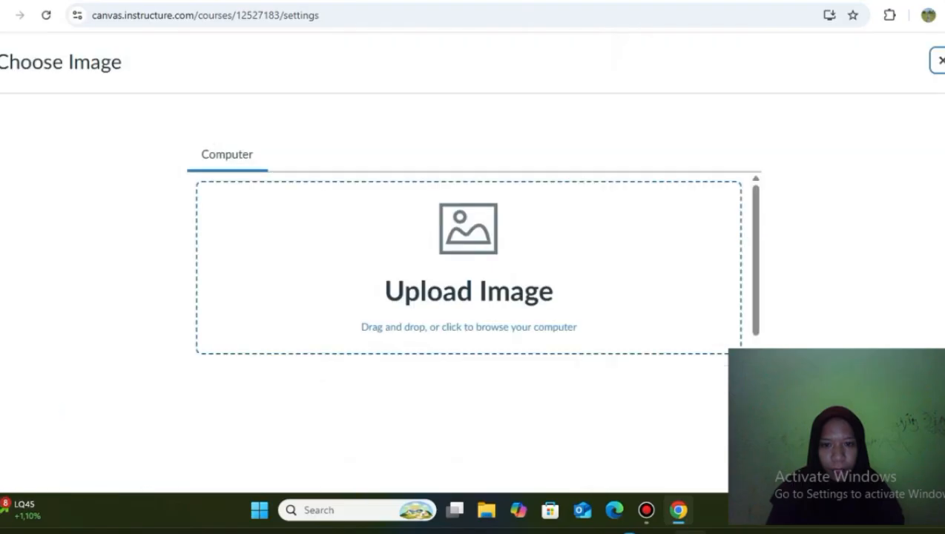
pyautogui.click(420, 294)
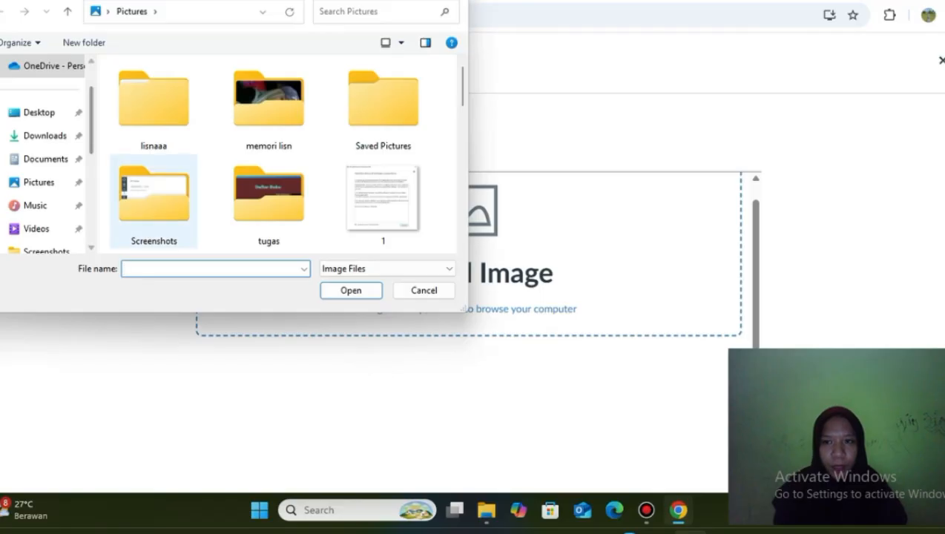
pyautogui.scroll(1, 46, 66)
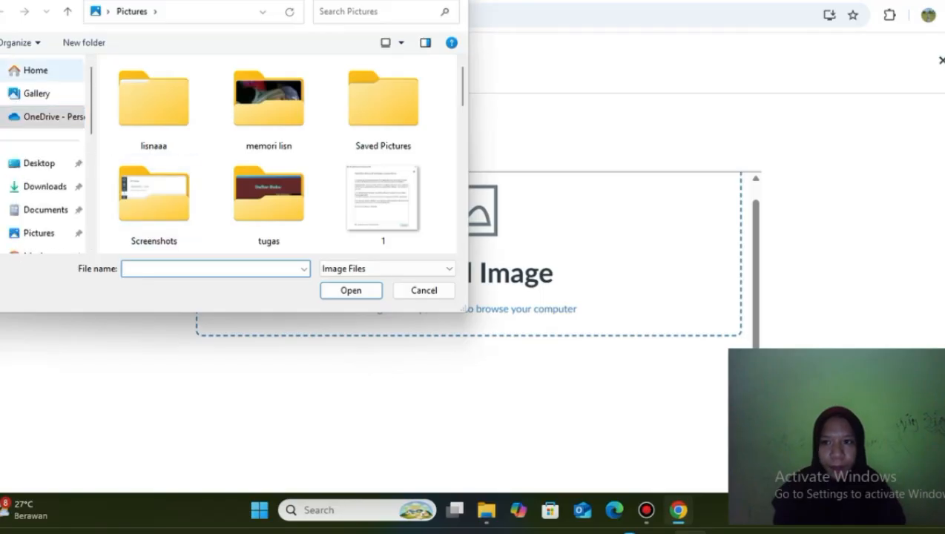
pyautogui.click(35, 70)
pyautogui.scroll(-5, 193, 149)
pyautogui.scroll(-4, 193, 150)
pyautogui.scroll(-2, 193, 149)
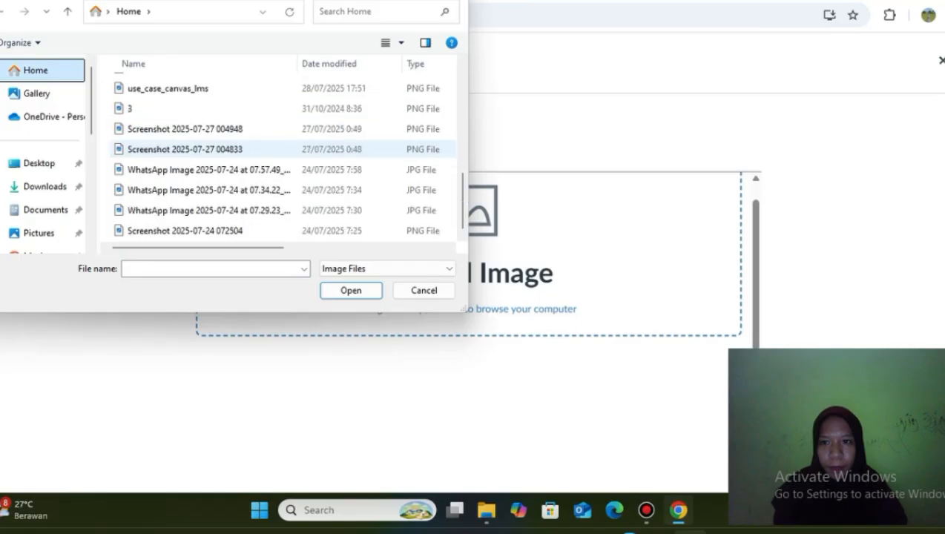
pyautogui.scroll(2, 193, 156)
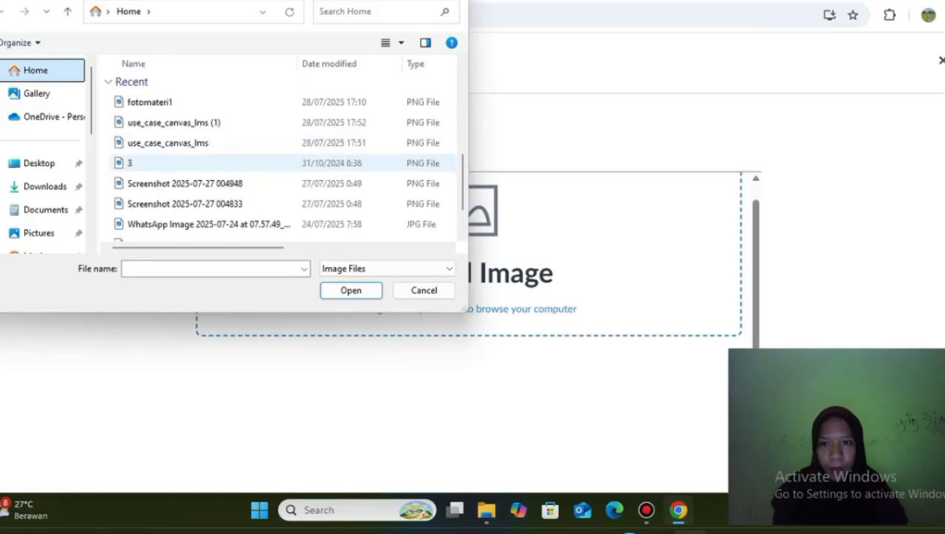
pyautogui.click(182, 103)
pyautogui.click(350, 290)
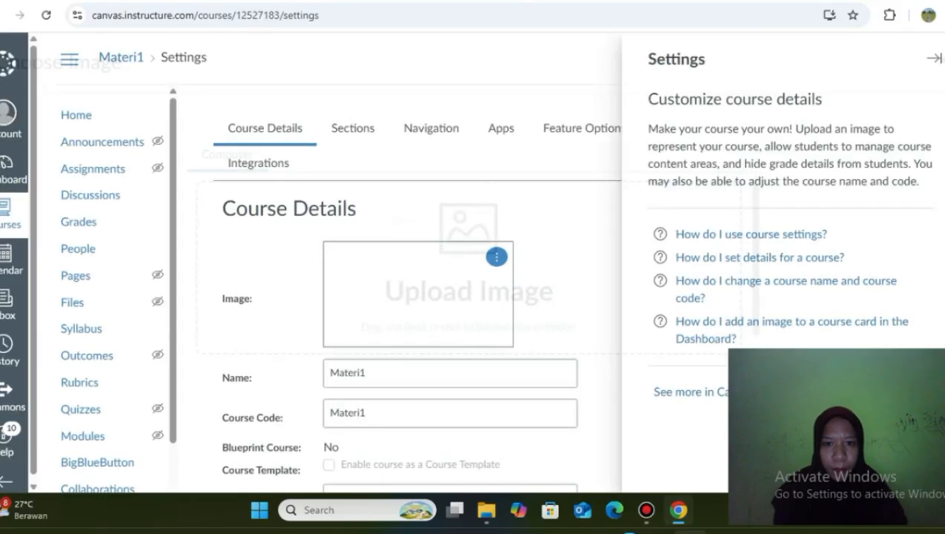
# Go to the Materi1 course's Files page.
pyautogui.scroll(-2, 416, 312)
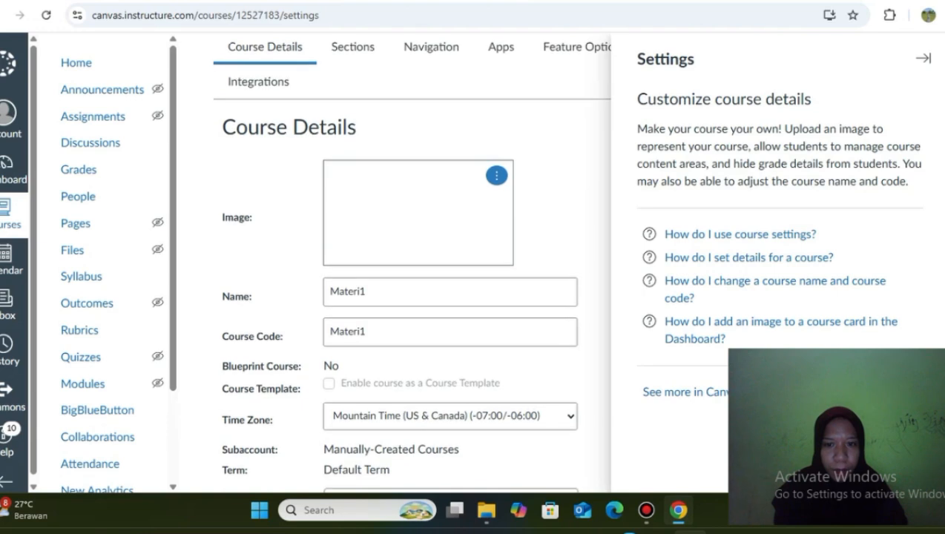
pyautogui.scroll(2, 415, 311)
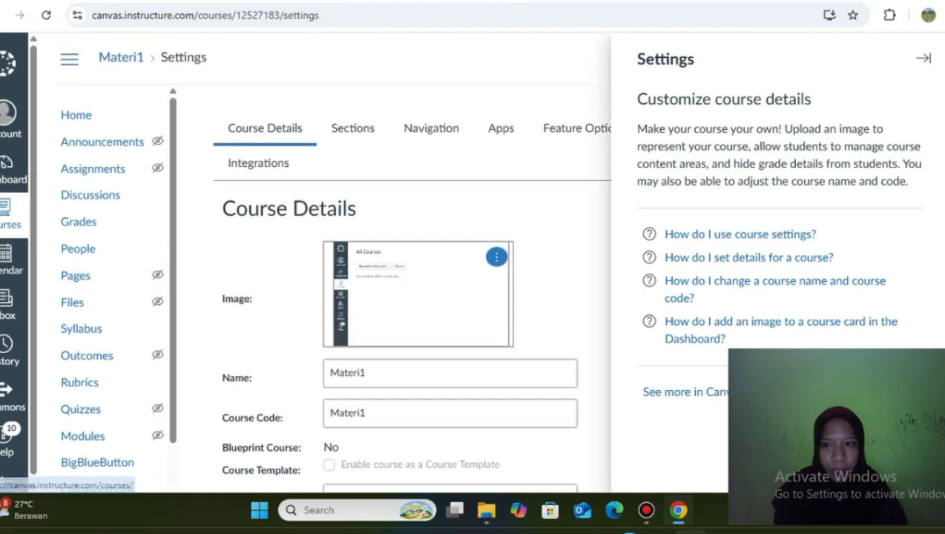
pyautogui.click(71, 302)
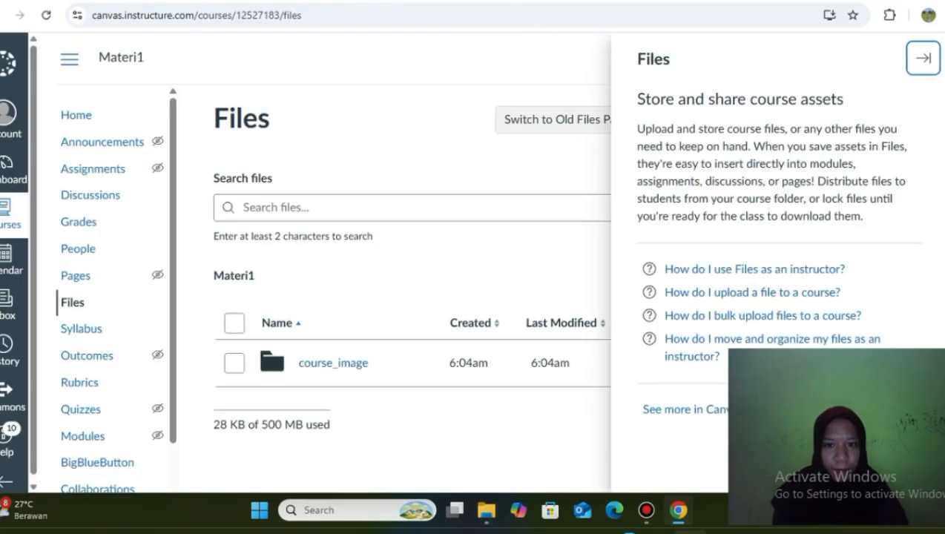
# Upload Materi Pengembangan_Canvas_LMS.docx from the Home folder, then return to the dashboard.
pyautogui.click(924, 59)
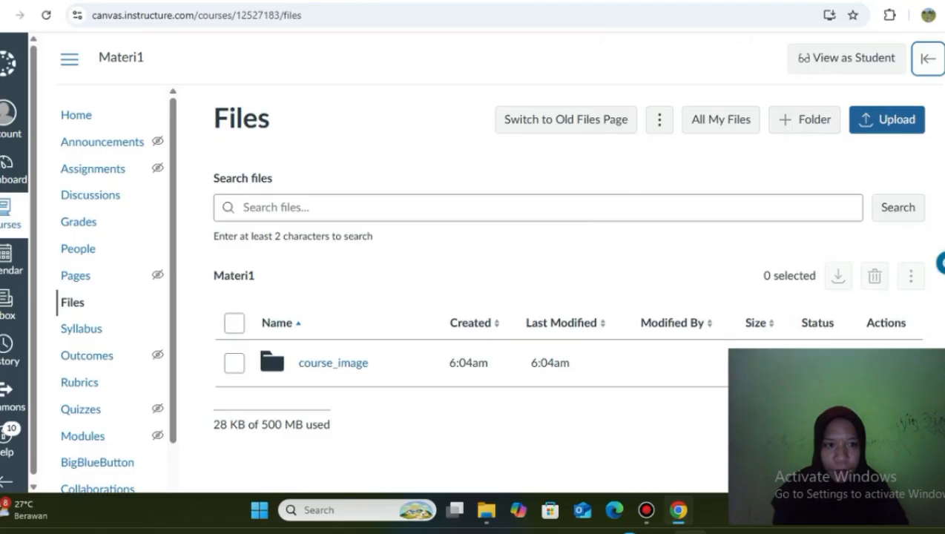
pyautogui.click(887, 119)
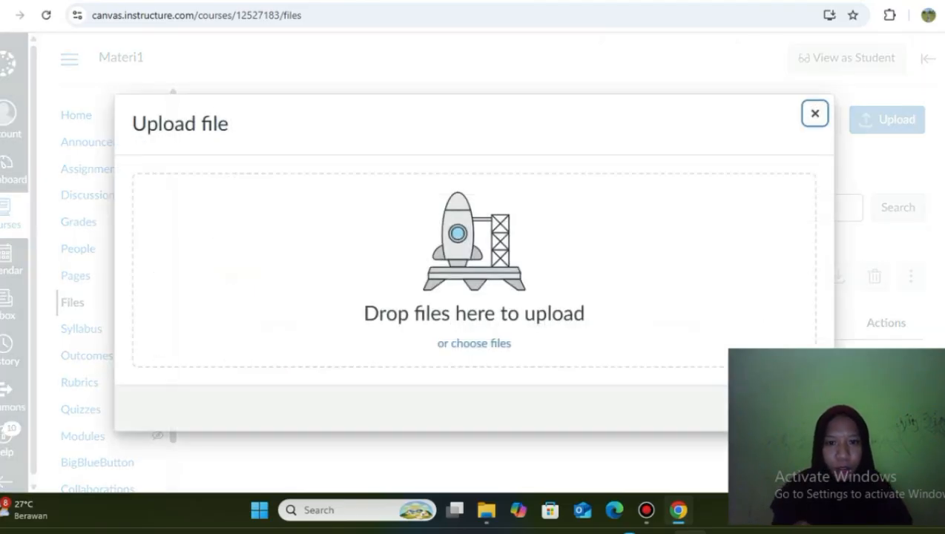
pyautogui.click(473, 343)
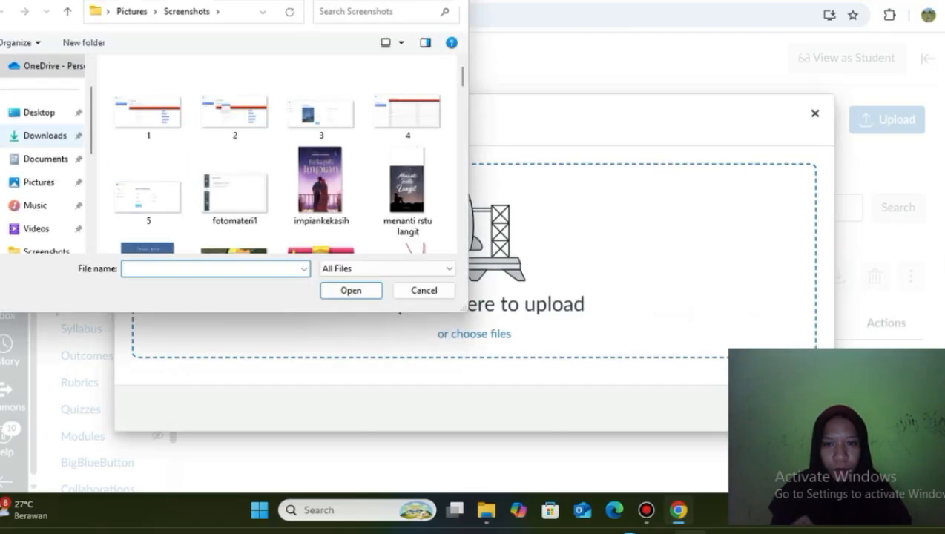
pyautogui.click(45, 159)
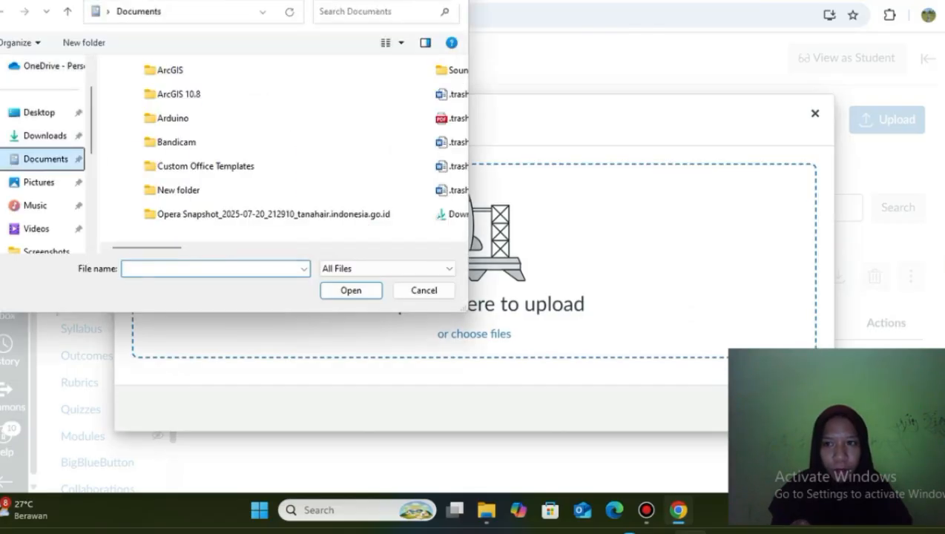
pyautogui.scroll(1, 45, 114)
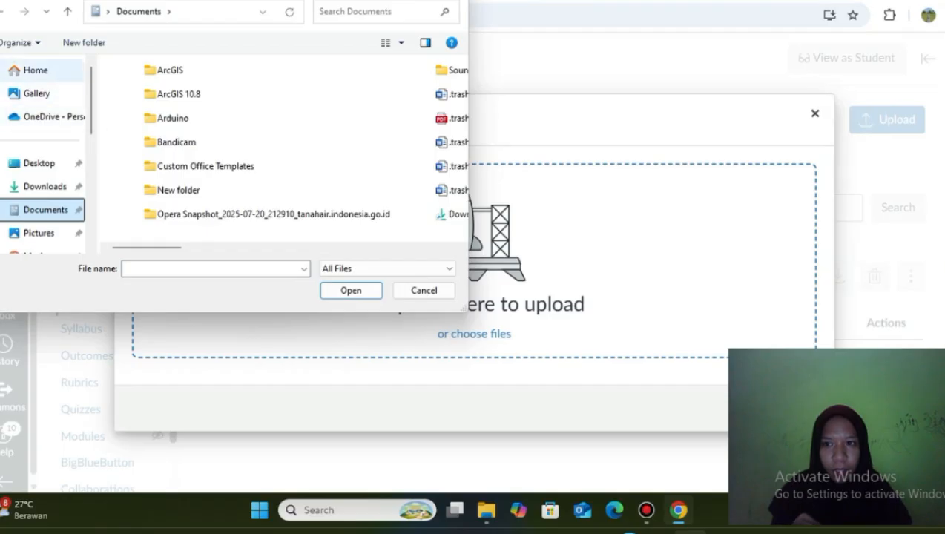
pyautogui.click(36, 70)
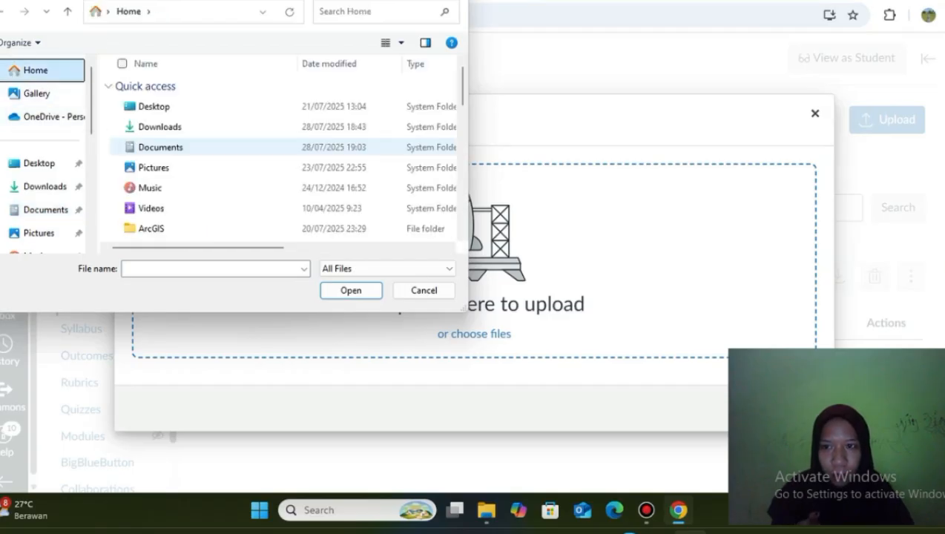
pyautogui.scroll(-5, 281, 160)
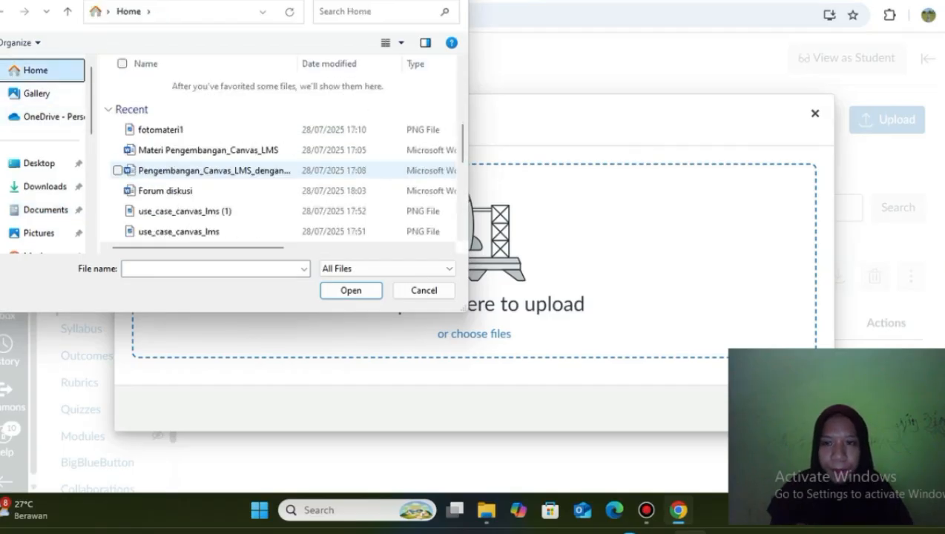
pyautogui.click(208, 150)
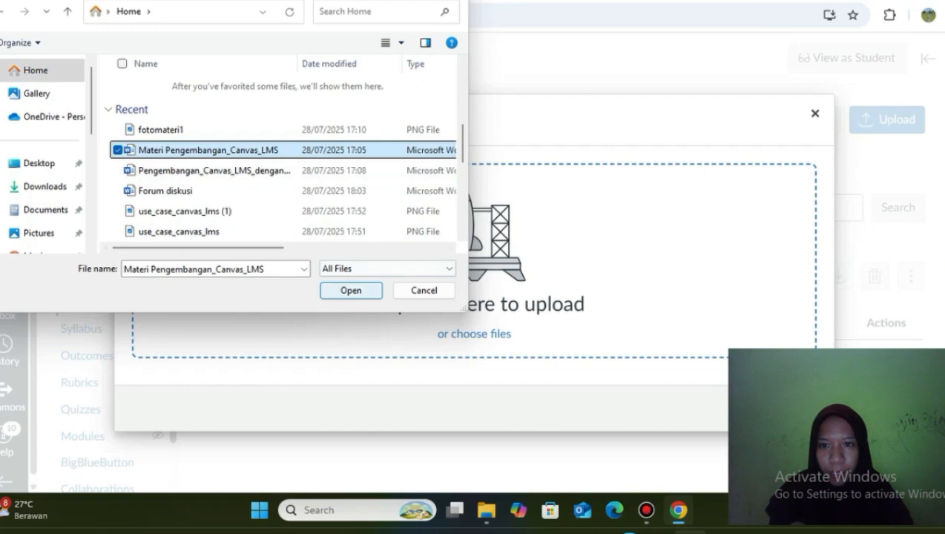
pyautogui.click(350, 291)
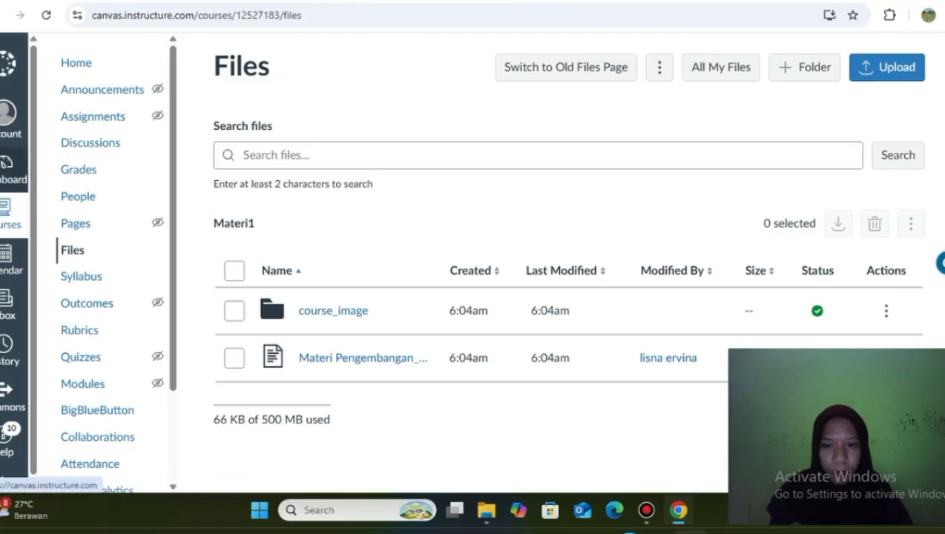
pyautogui.click(14, 169)
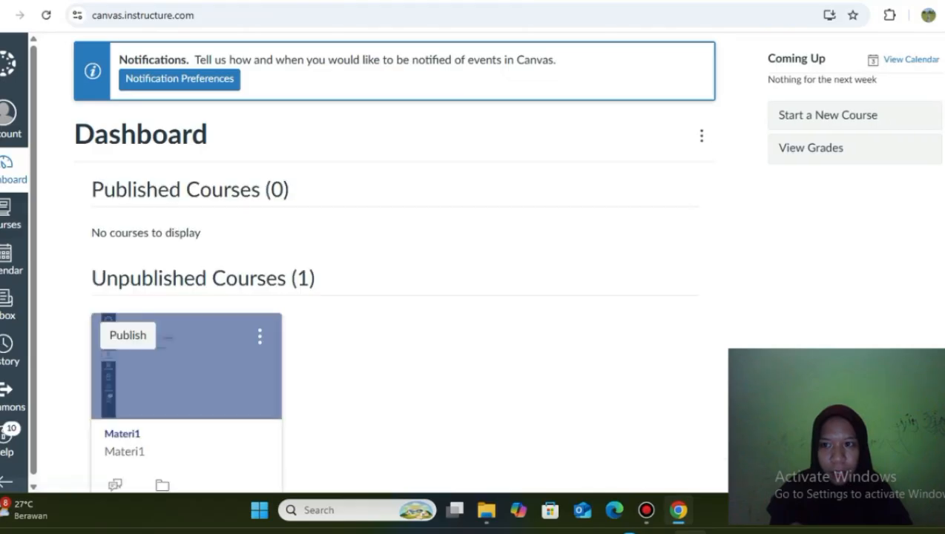
# Open Materi1 from the Courses list, landing on its empty Modules page.
pyautogui.scroll(-2, 186, 386)
pyautogui.scroll(1, 186, 385)
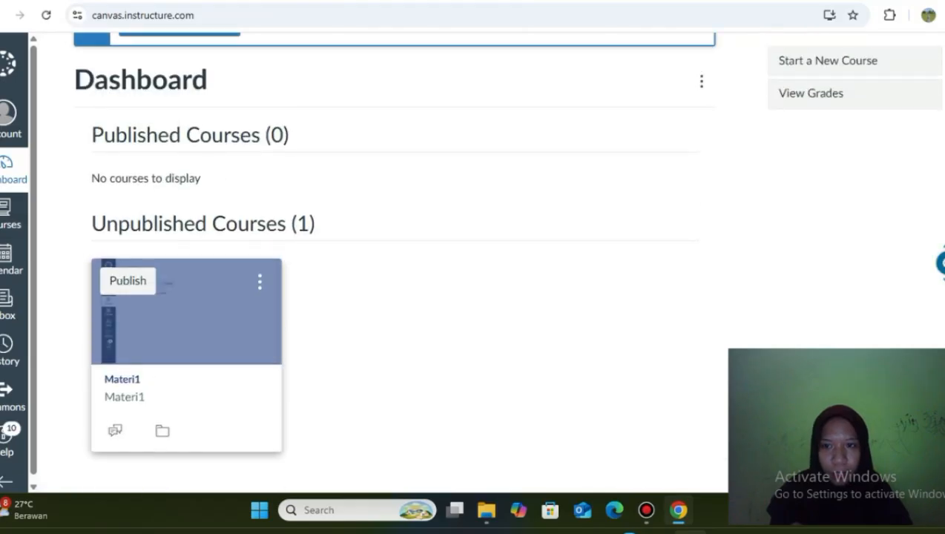
pyautogui.click(11, 215)
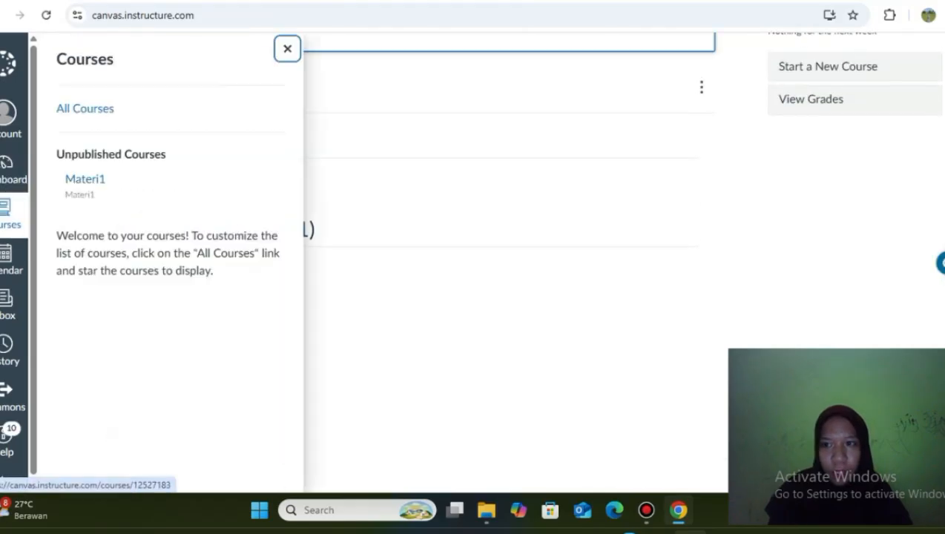
pyautogui.click(84, 178)
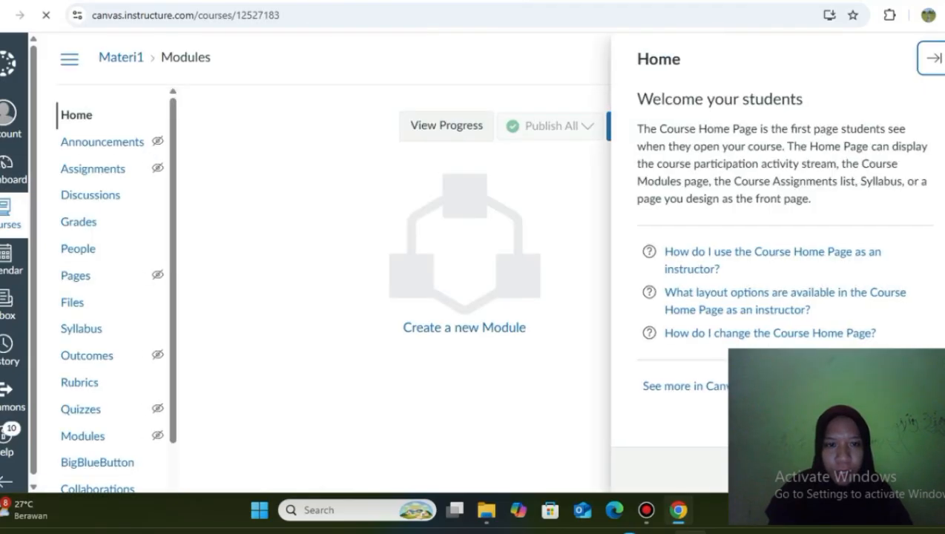
# Add a new empty module named Modul_Materi1 to the Materi1 course.
pyautogui.click(923, 58)
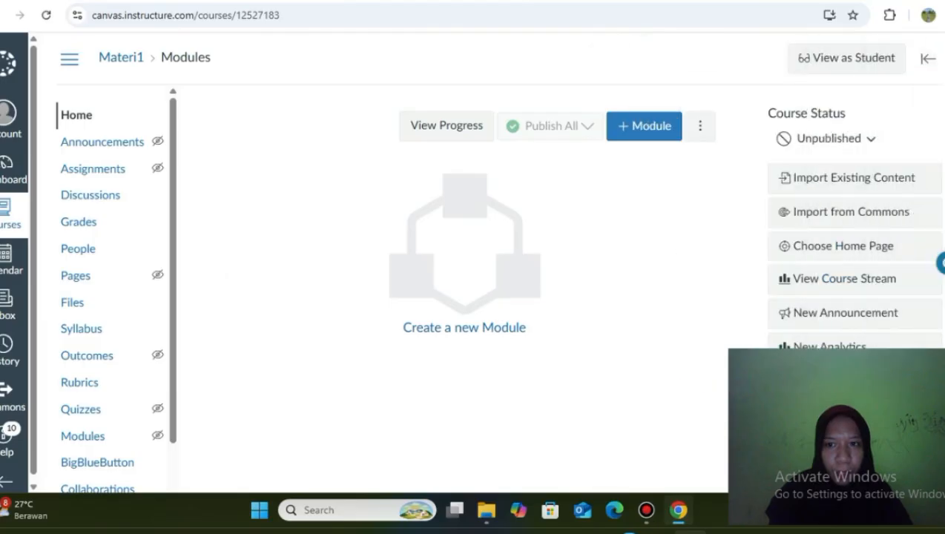
pyautogui.click(643, 126)
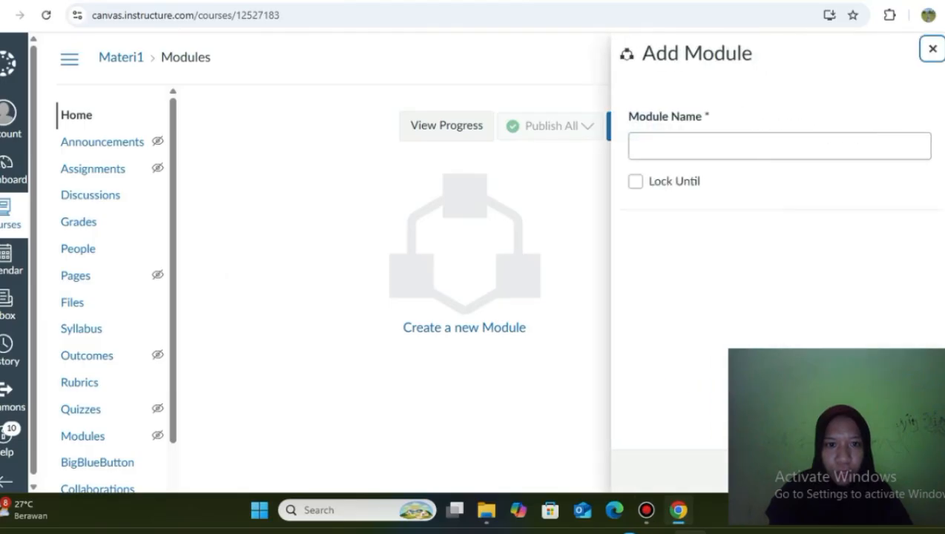
pyautogui.click(704, 146)
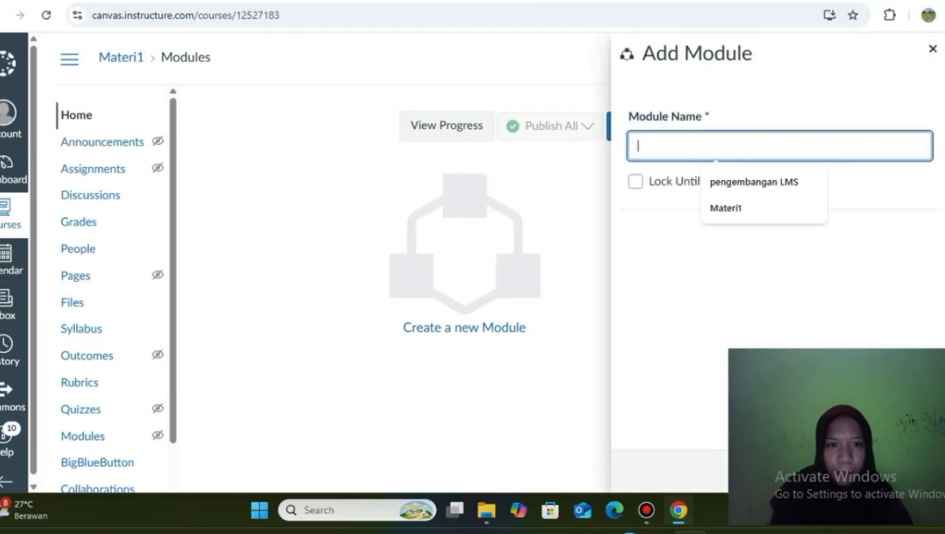
pyautogui.click(726, 209)
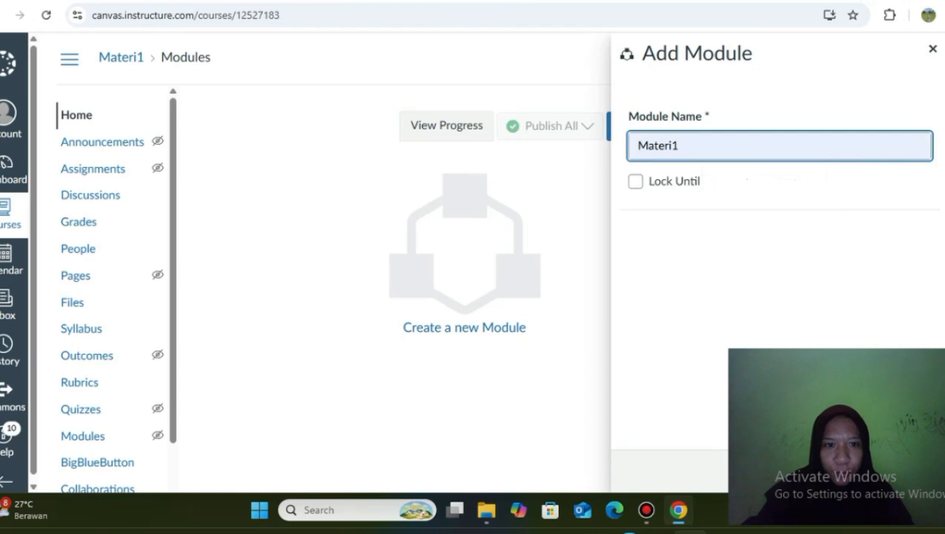
pyautogui.write('M')
pyautogui.write('odul')
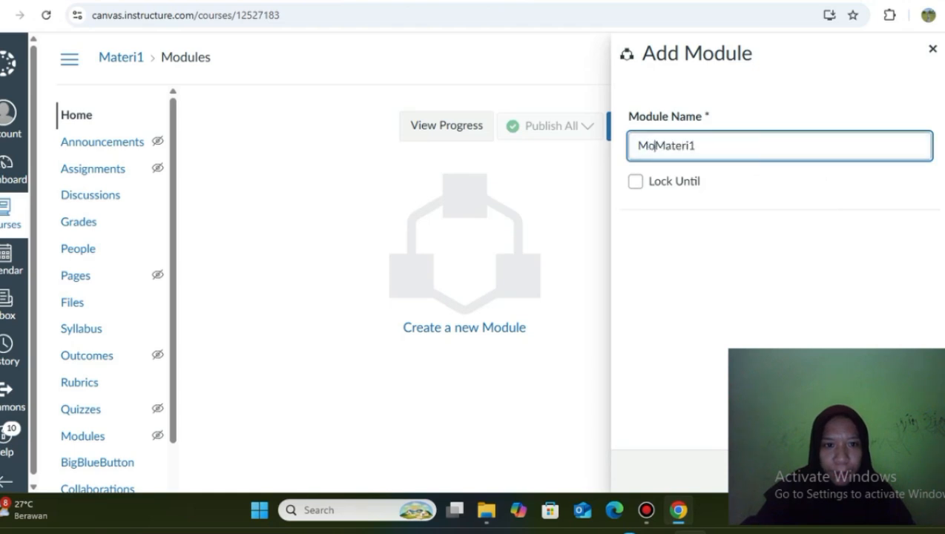
pyautogui.write('_')
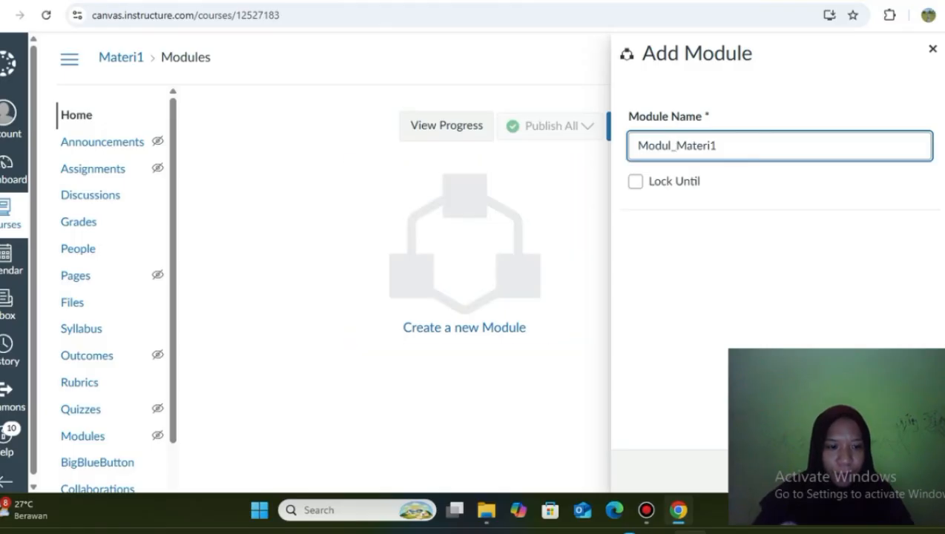
pyautogui.moveTo(911, 364); pyautogui.dragTo(905, 237)
pyautogui.click(899, 472)
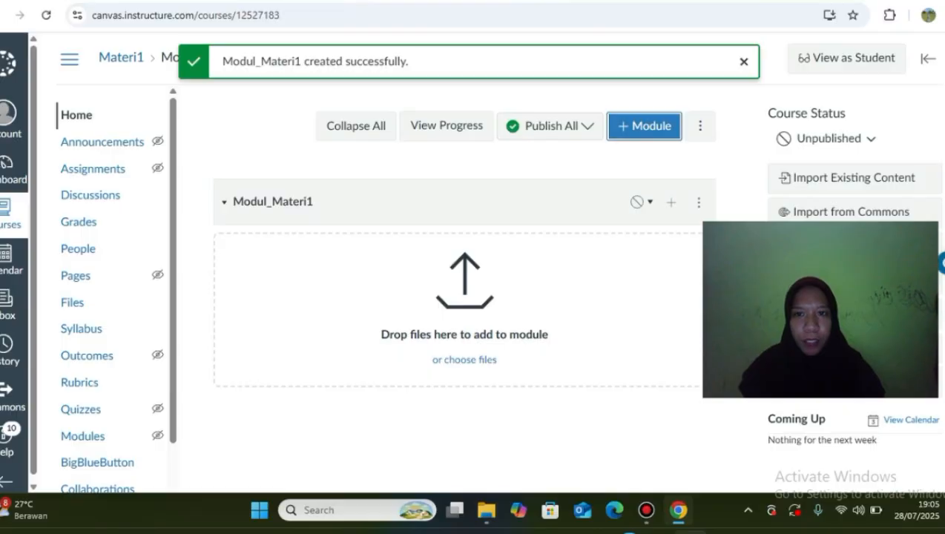
pyautogui.moveTo(905, 237); pyautogui.dragTo(918, 331)
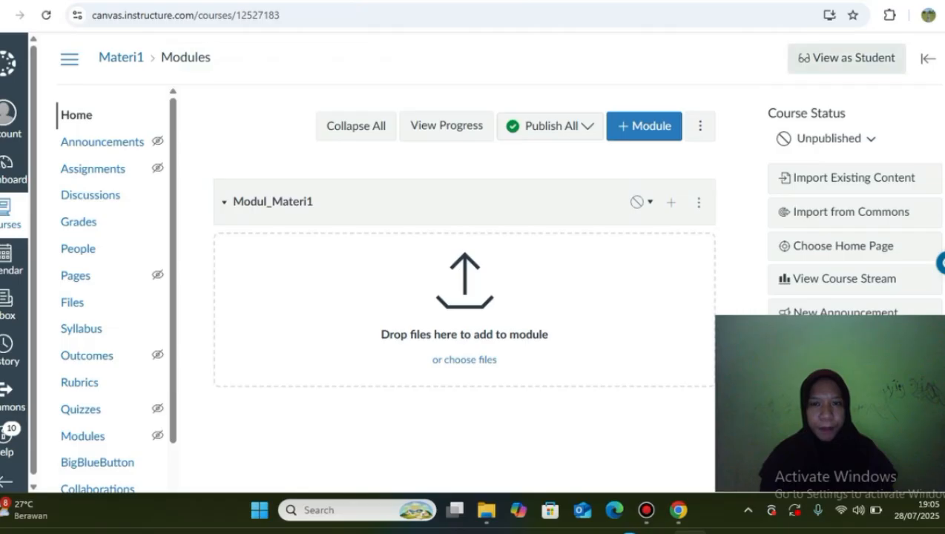
# Enter Student View, open the course Files list, and check the test student's account panel.
pyautogui.click(846, 58)
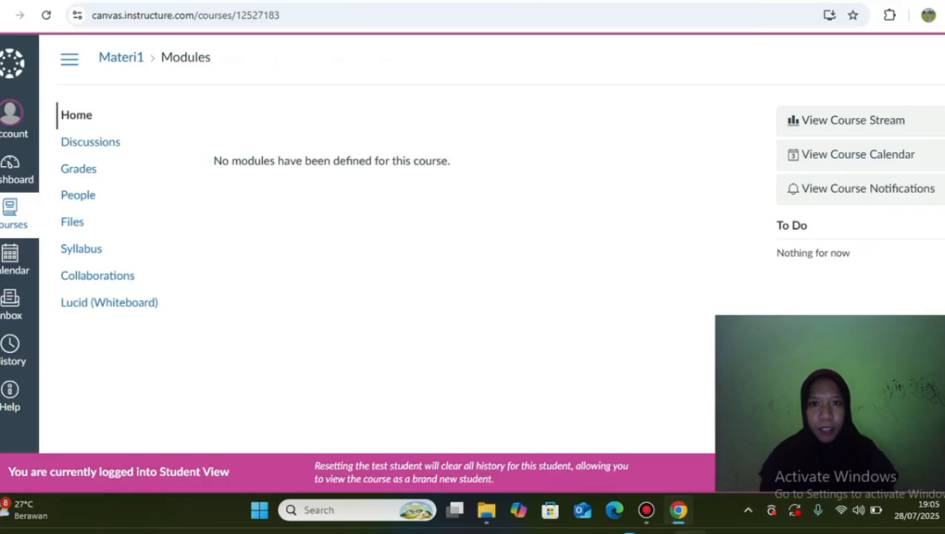
pyautogui.click(73, 222)
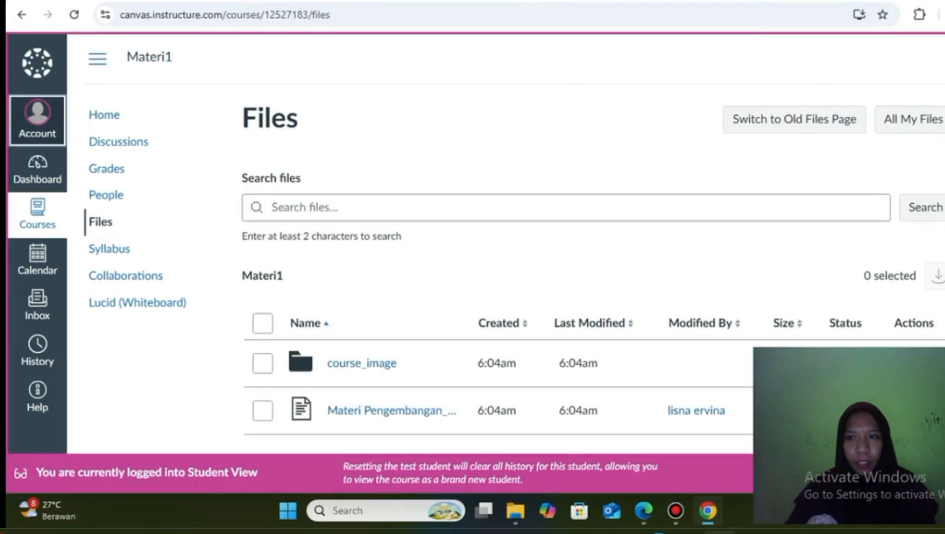
pyautogui.click(37, 119)
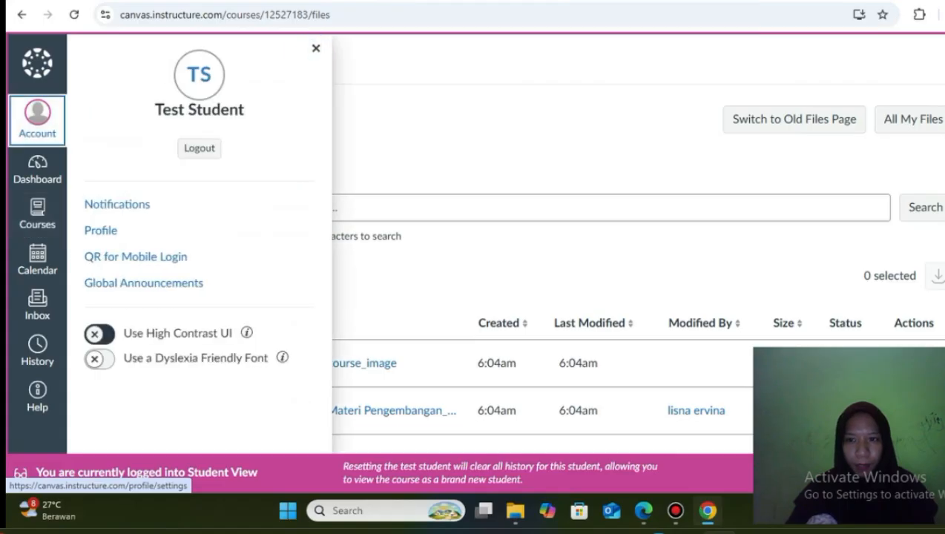
pyautogui.click(37, 119)
pyautogui.scroll(-1, 563, 297)
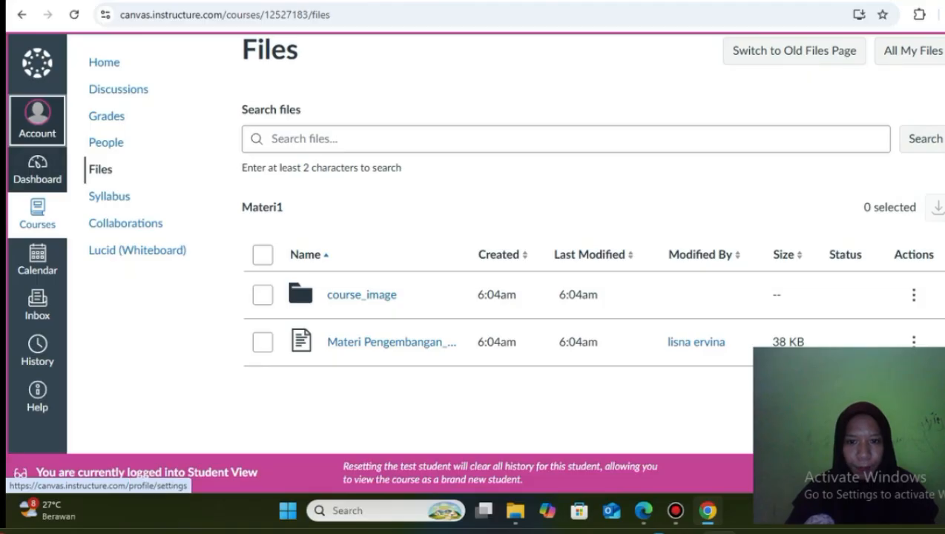
pyautogui.click(37, 119)
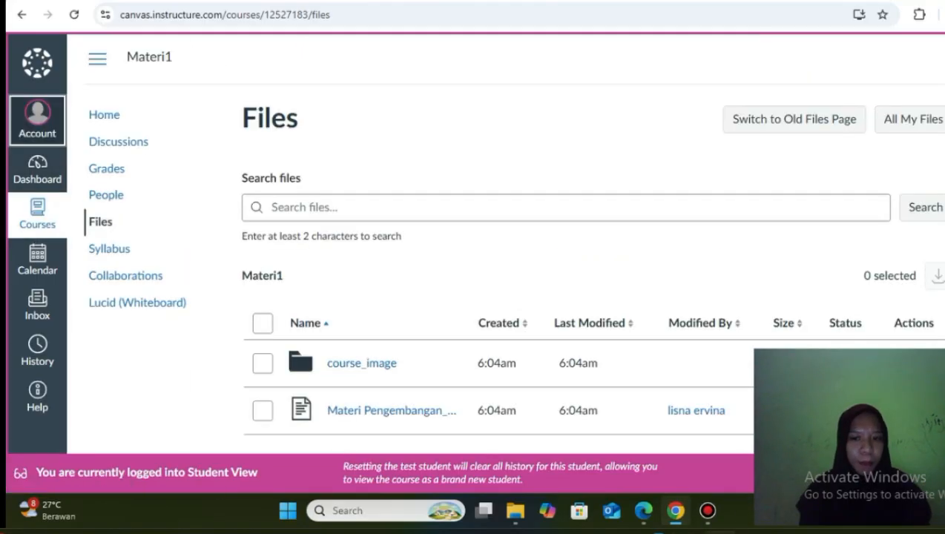
pyautogui.scroll(-1, 505, 245)
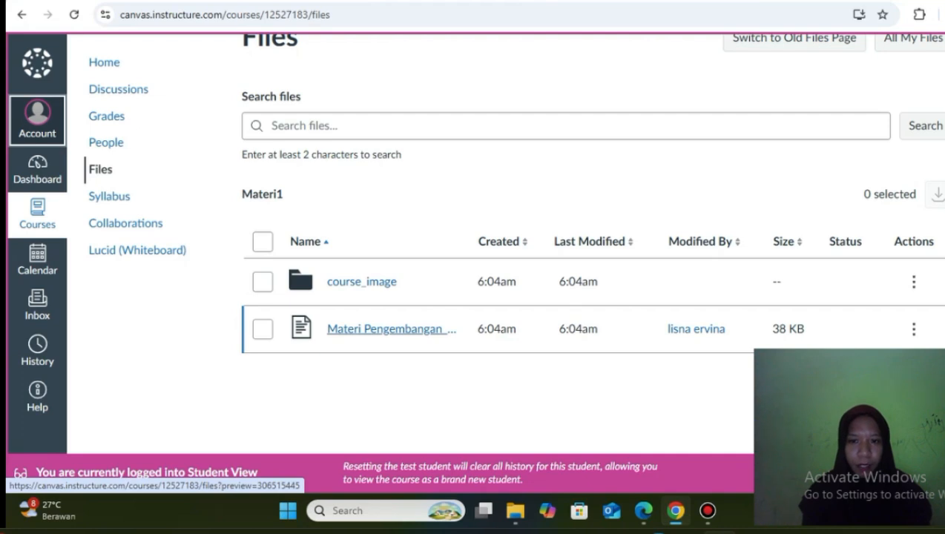
# Preview the Materi Pengembangan document as a student, scroll through it, then close the preview.
pyautogui.click(392, 329)
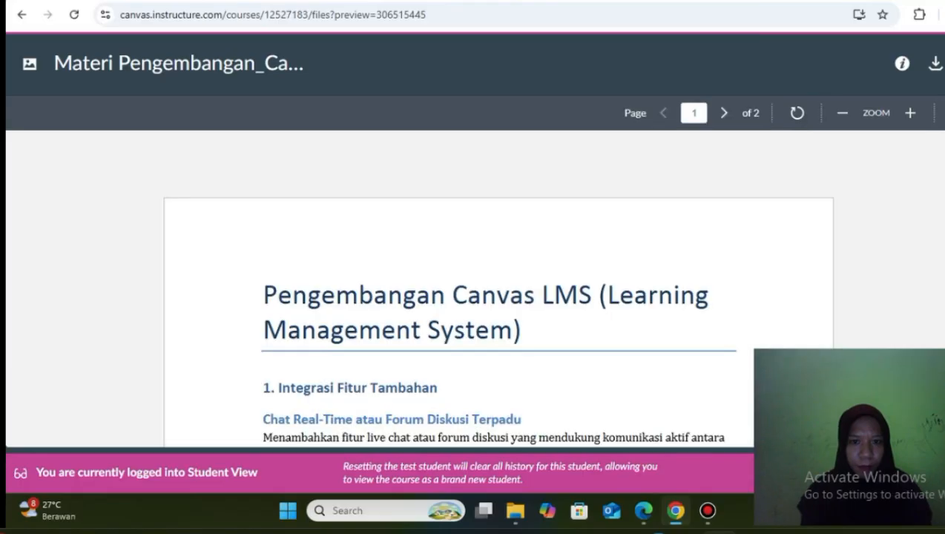
pyautogui.scroll(-10, 497, 311)
pyautogui.scroll(3, 497, 311)
pyautogui.scroll(10, 497, 312)
pyautogui.scroll(-1, 497, 311)
pyautogui.scroll(1, 497, 312)
pyautogui.scroll(-3, 497, 311)
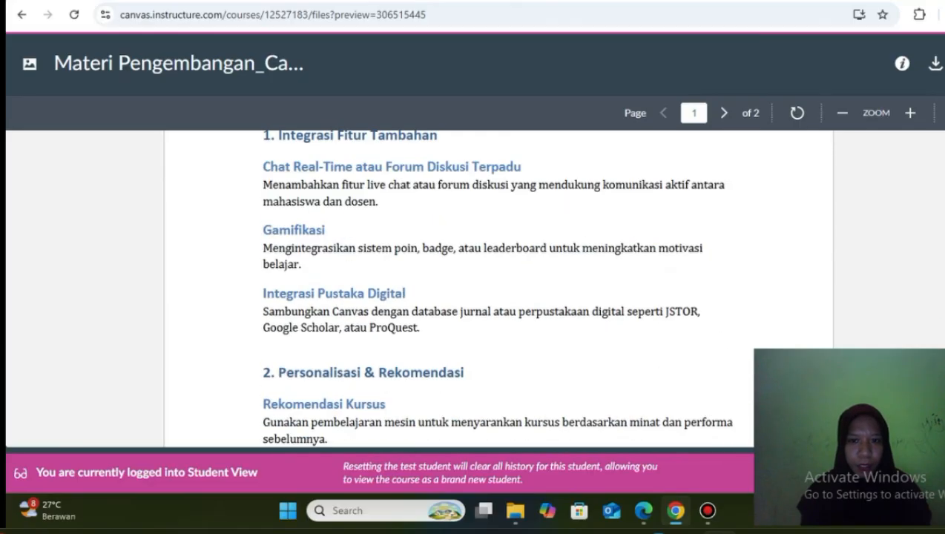
pyautogui.scroll(3, 497, 311)
pyautogui.scroll(-3, 497, 312)
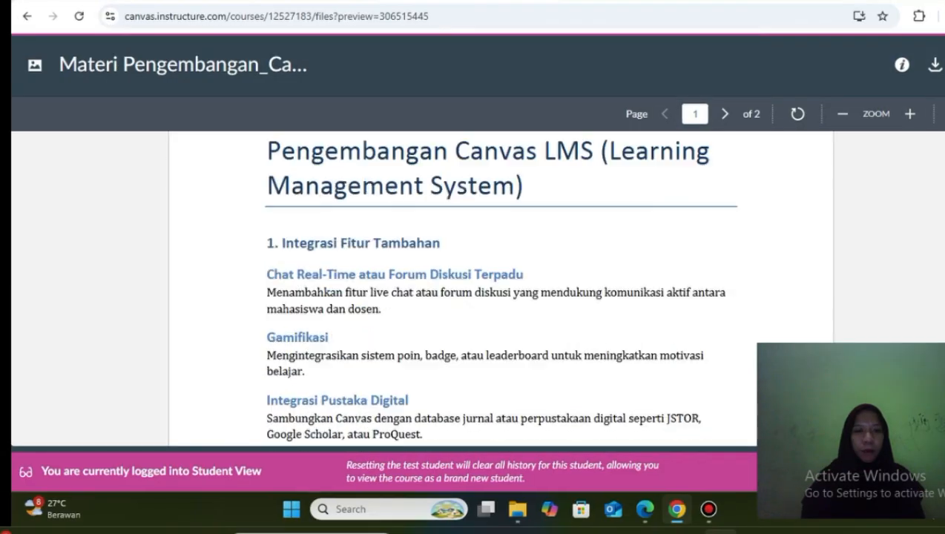
pyautogui.scroll(-1, 497, 297)
pyautogui.scroll(-5, 497, 297)
pyautogui.scroll(10, 497, 297)
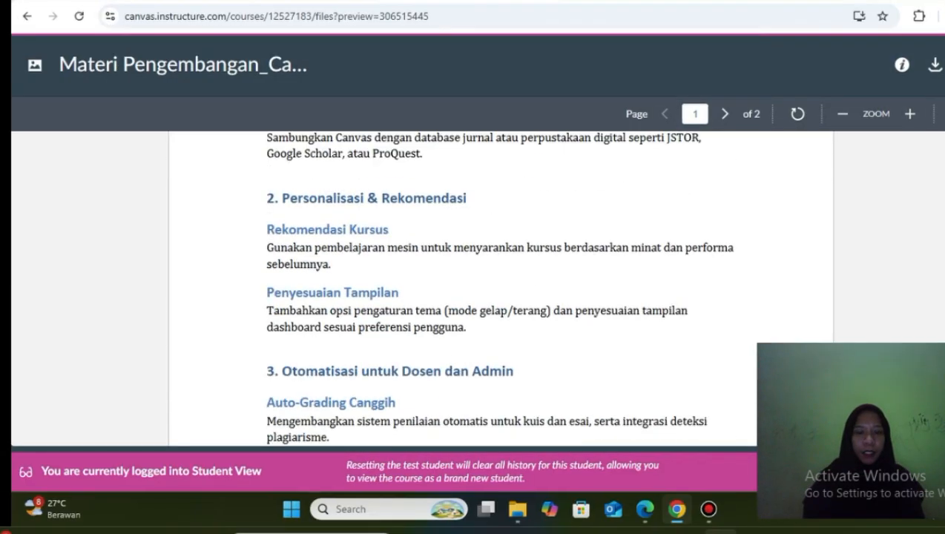
pyautogui.scroll(2, 497, 296)
pyautogui.scroll(-1, 497, 297)
pyautogui.scroll(1, 497, 297)
pyautogui.scroll(-3, 497, 297)
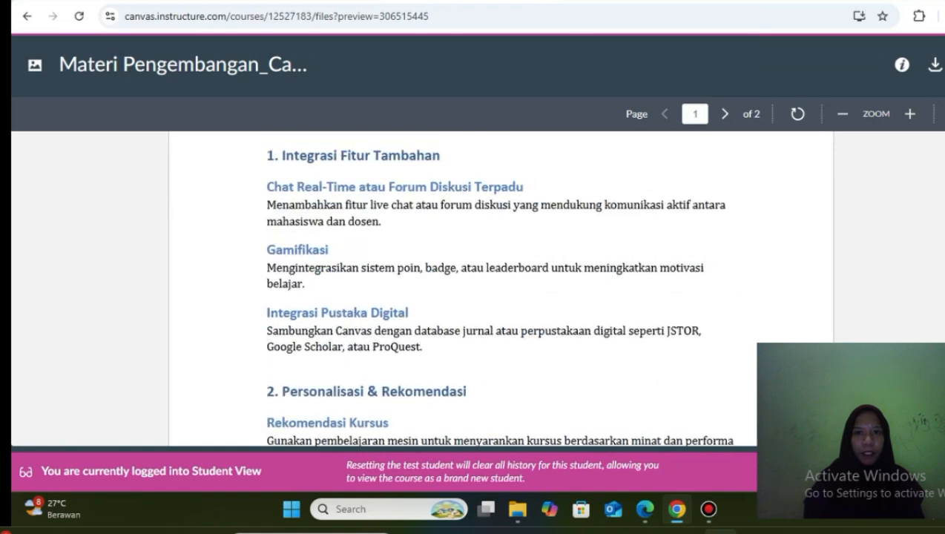
pyautogui.scroll(3, 496, 297)
pyautogui.scroll(-3, 497, 297)
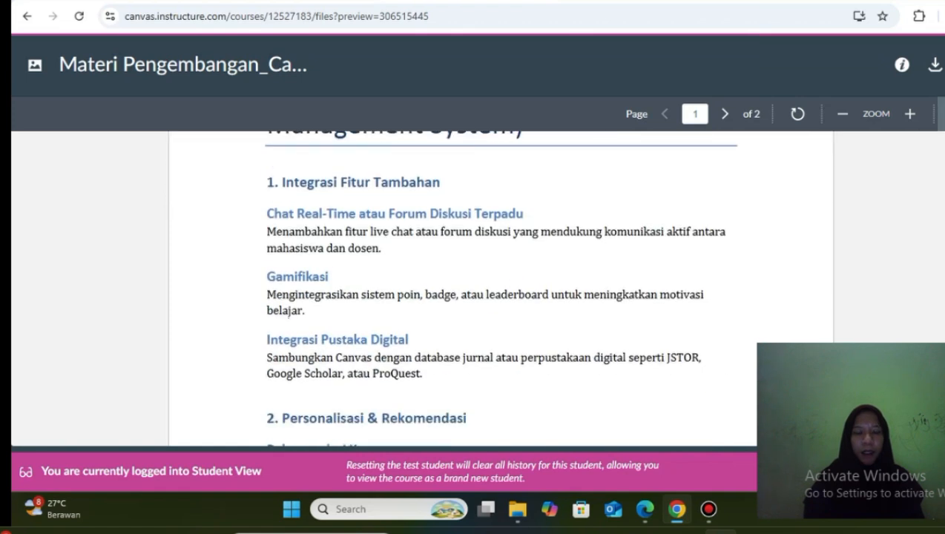
pyautogui.press('Escape')
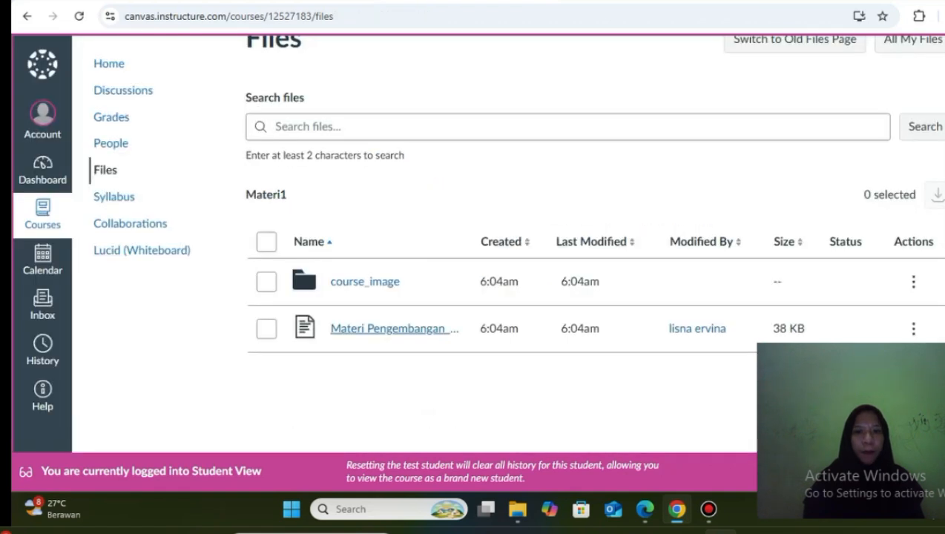
pyautogui.scroll(1, 519, 259)
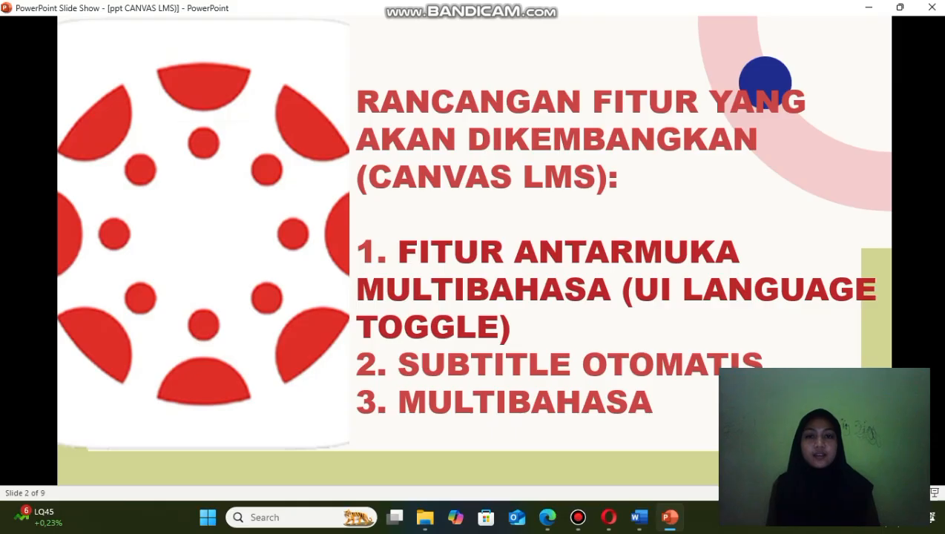